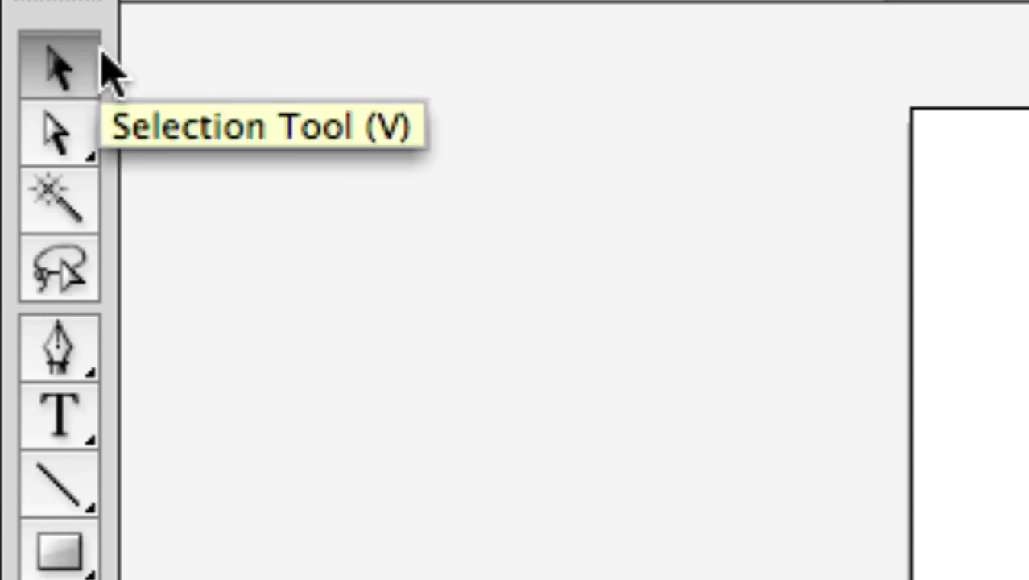
- Choose the Selection Tool (V) to select whole objects
left_click(90, 66)
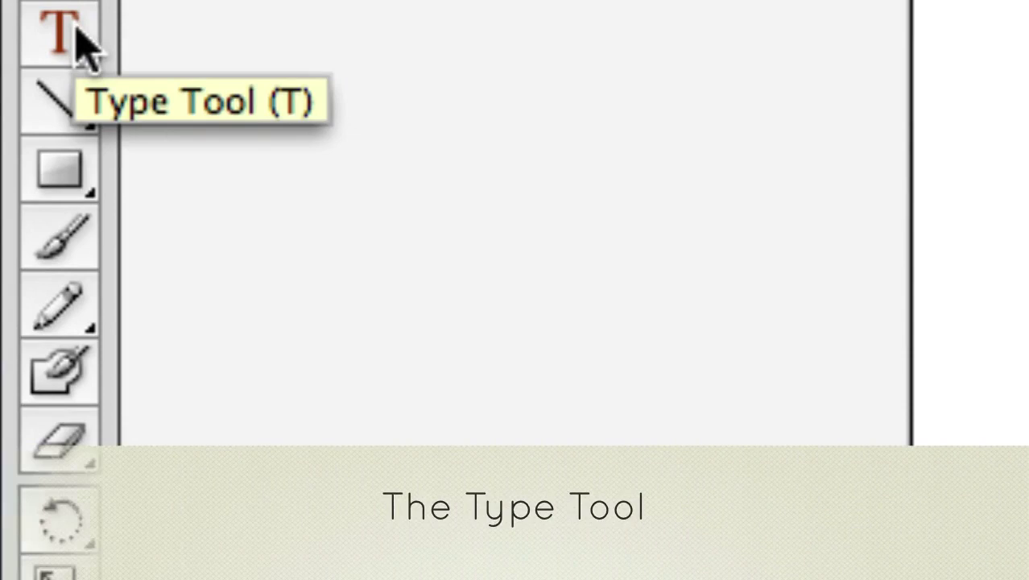
- Choose the Line Segment Tool (\) from the Tools panel
left_click(78, 98)
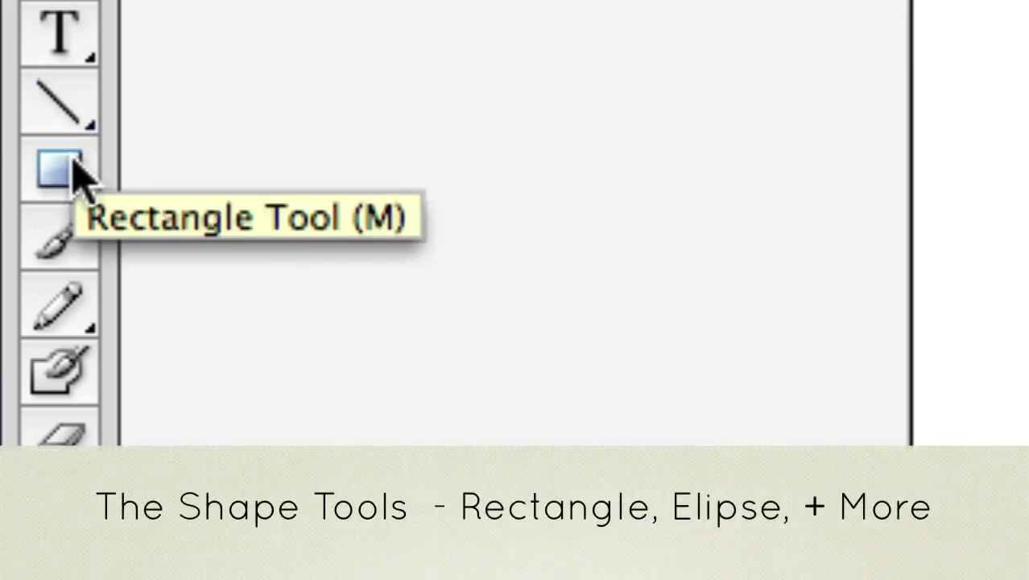
- Choose the Rectangle Tool (M) from the Tools panel
left_click(73, 172)
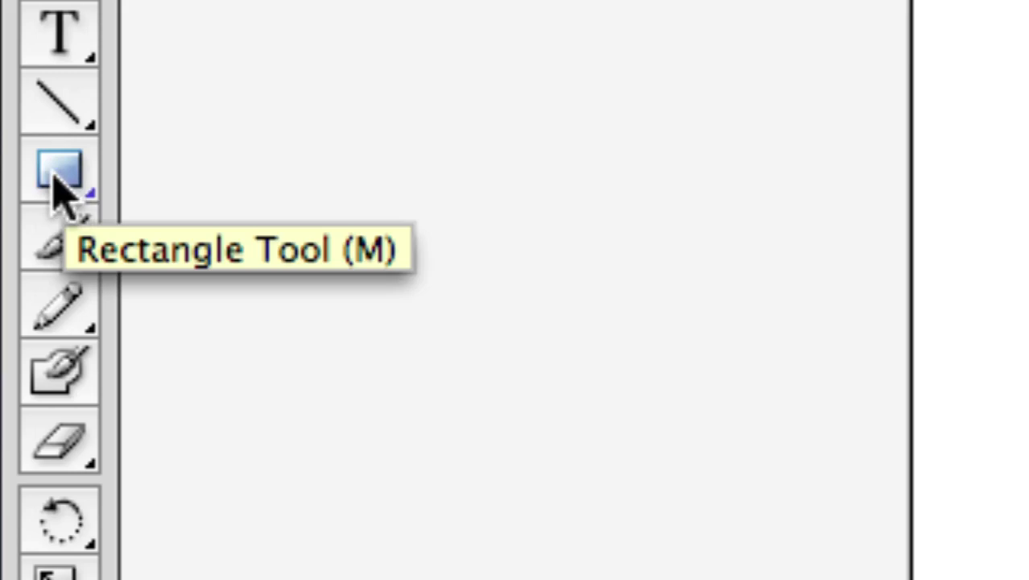
- Reveal the Rectangle flyout: Rectangle, Rounded Rectangle, Ellipse, Polygon, Star and Flare
left_click(55, 178)
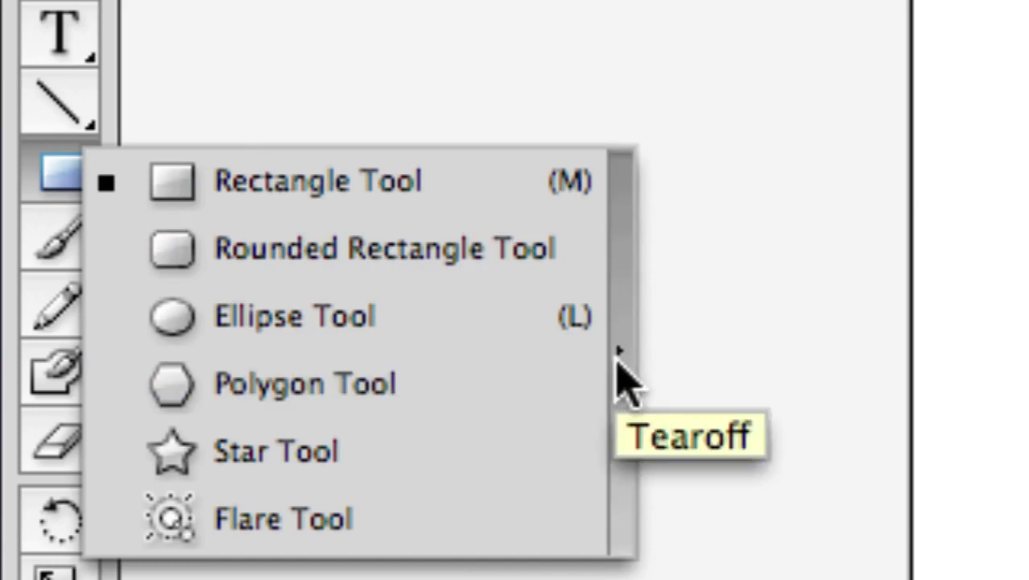
- Tear the shape tools off into a floating panel over the canvas and try each tool
left_click_drag(616, 359, 622, 298)
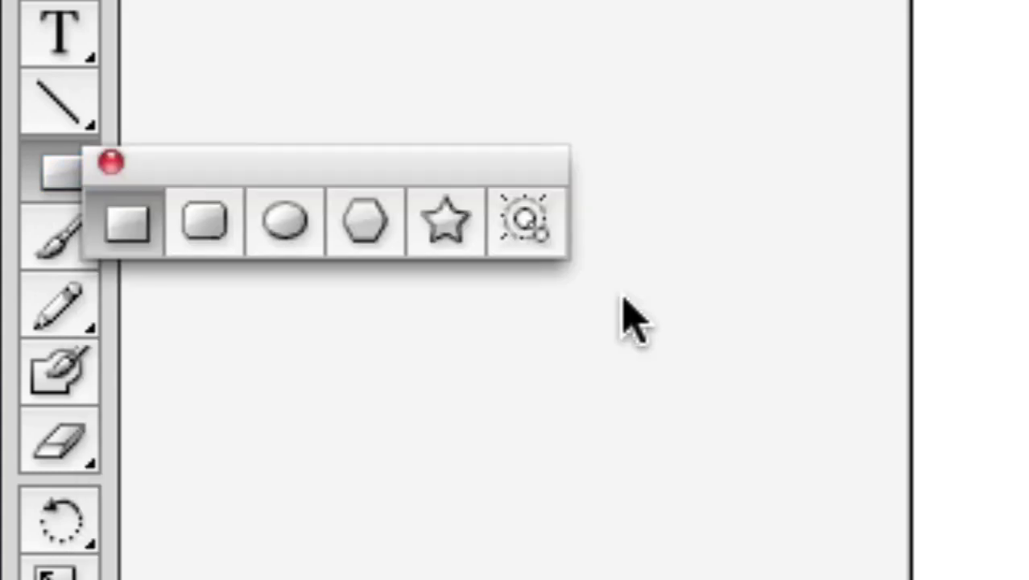
left_click_drag(404, 179, 629, 90)
left_click(378, 116)
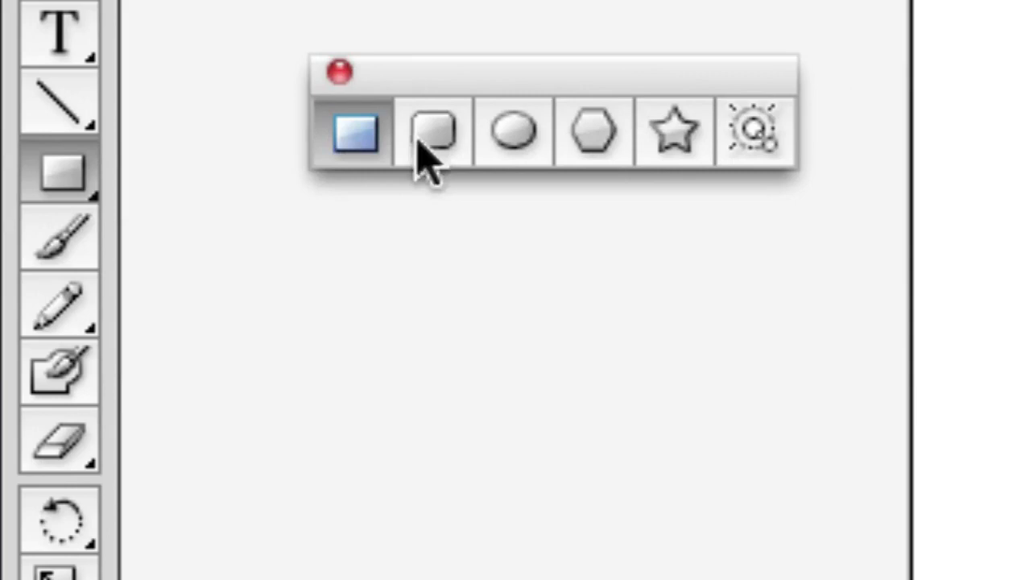
left_click(757, 132)
left_click(425, 150)
left_click(686, 153)
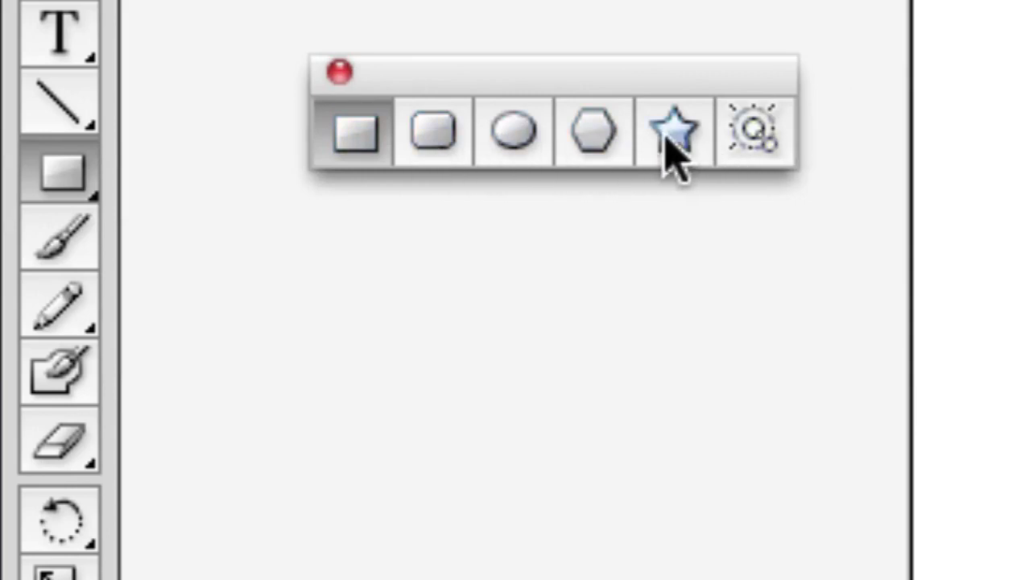
left_click(672, 152)
left_click(527, 150)
left_click(427, 152)
left_click(362, 149)
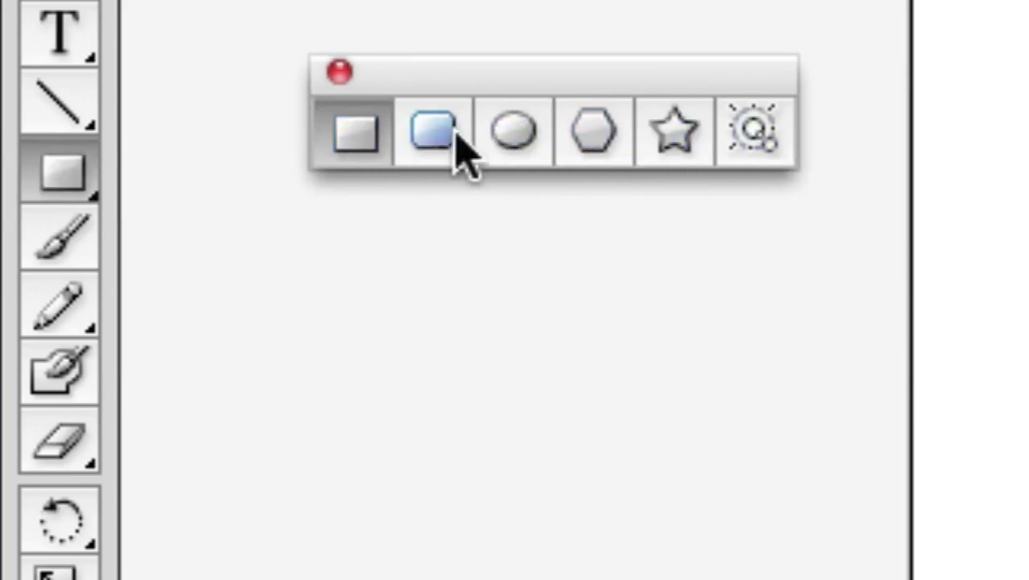
left_click(505, 149)
left_click(607, 145)
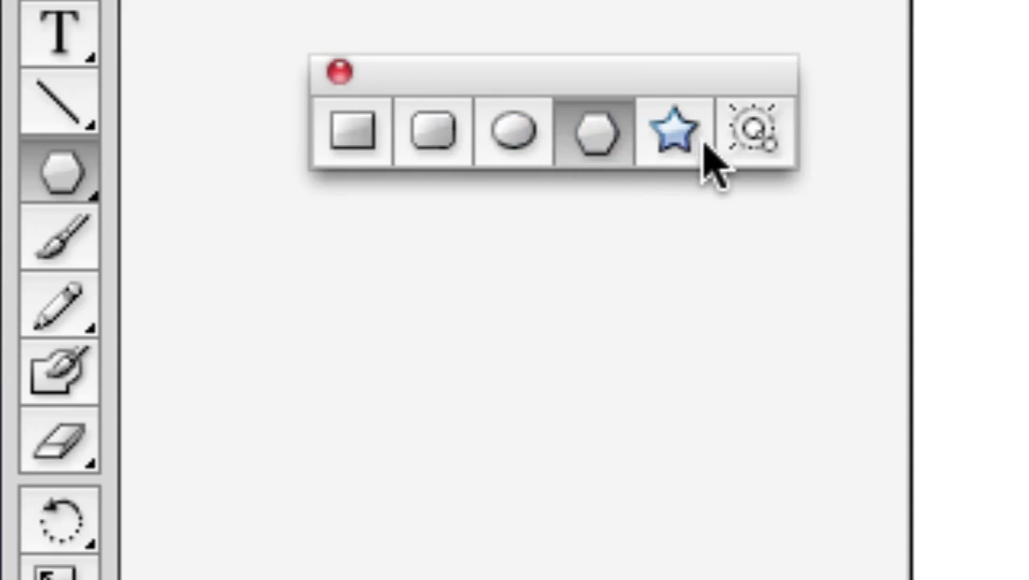
left_click(753, 153)
- Move the panel near the toolbox, settle on Rounded Rectangle, and close the floating panel
left_click_drag(555, 84, 440, 119)
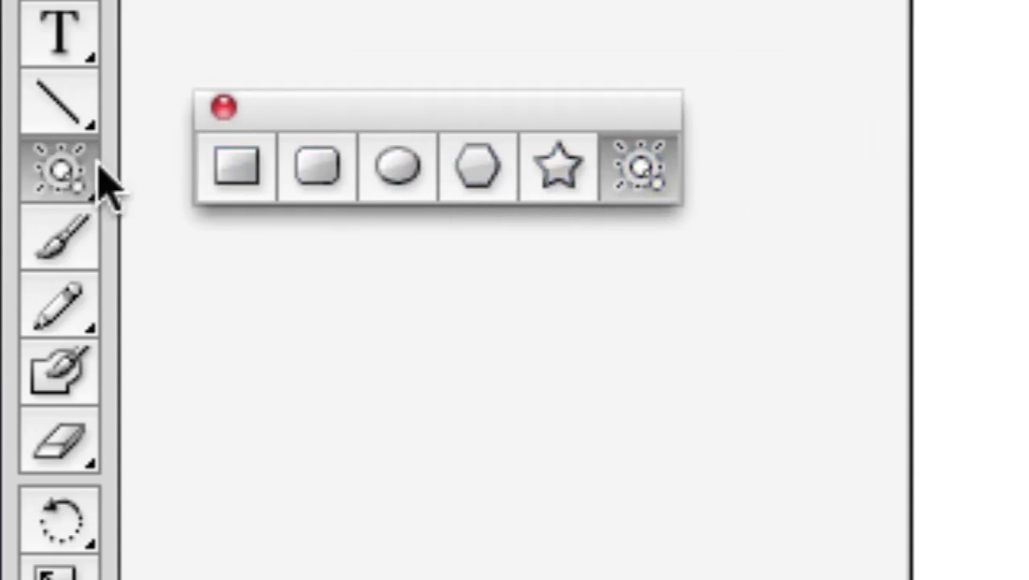
left_click(376, 187)
left_click(333, 183)
left_click(212, 184)
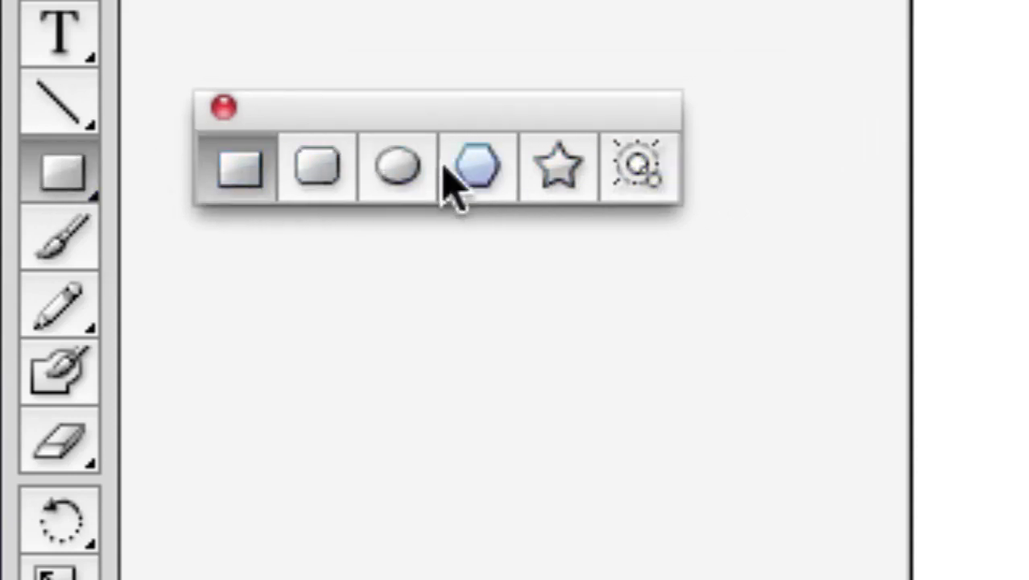
left_click(450, 181)
left_click(551, 167)
left_click(266, 173)
left_click(325, 173)
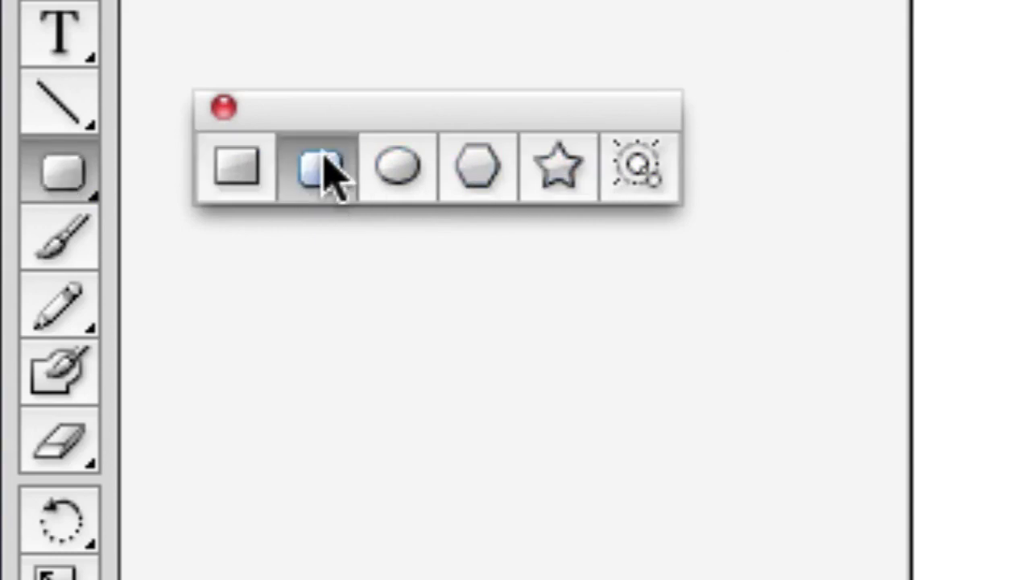
left_click(225, 107)
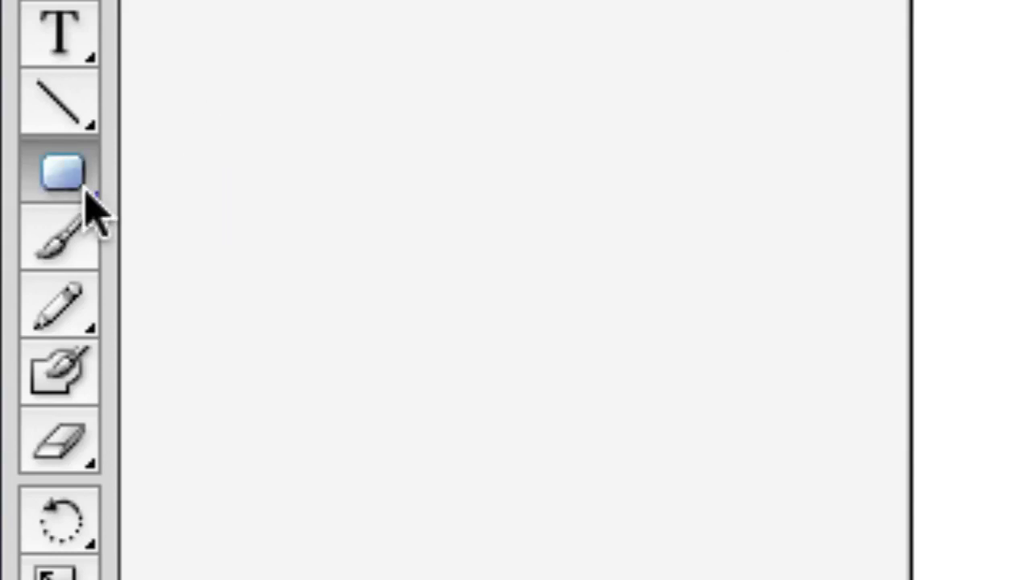
- Pick the Star Tool from the Rounded Rectangle flyout
left_click_drag(91, 210, 241, 475)
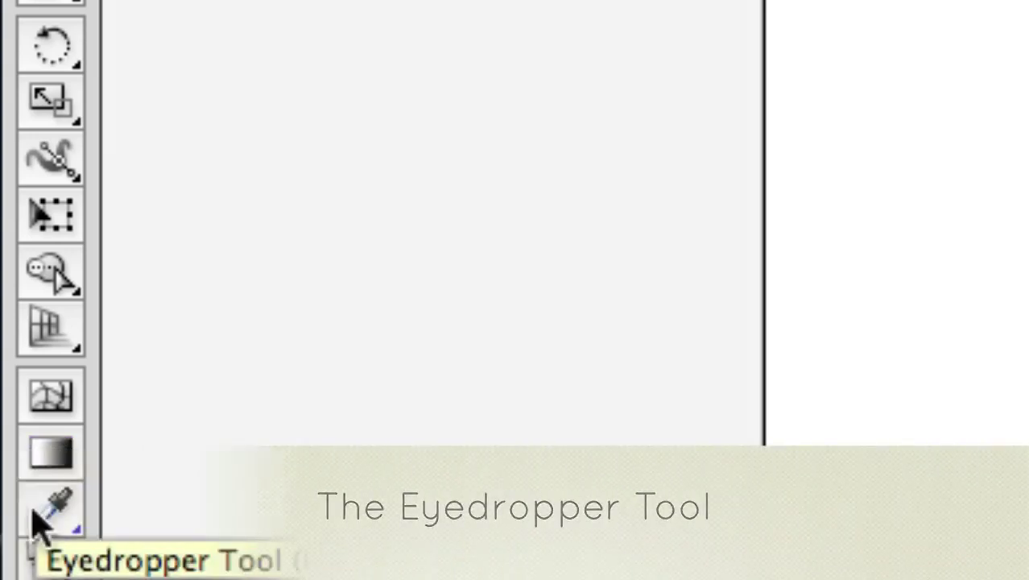
- Choose the Eyedropper Tool for sampling colours from artwork
left_click(36, 521)
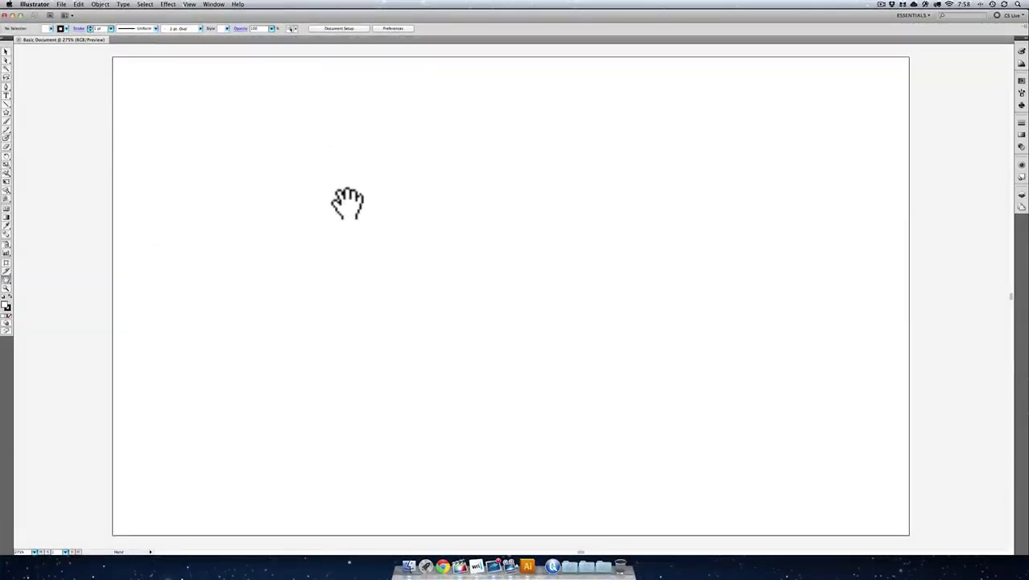
- Pan the artboard with the Hand Tool down-right, then left and up, ending near centre
left_click_drag(495, 293, 496, 293)
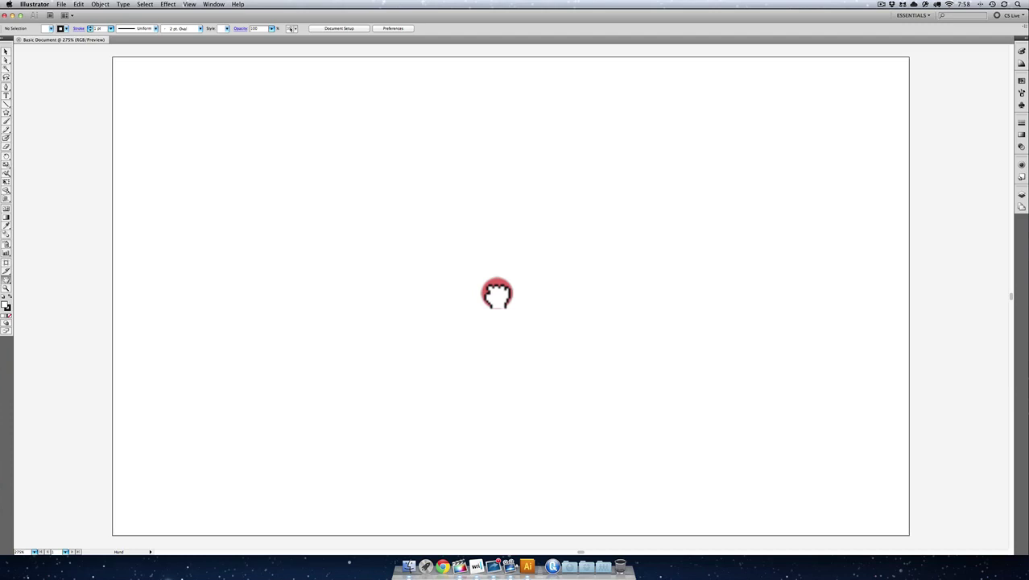
mouse_move(497, 293)
left_mouse_down()
mouse_move(379, 249)
mouse_move(338, 354)
mouse_move(486, 402)
mouse_move(606, 248)
mouse_move(503, 181)
mouse_move(350, 291)
mouse_move(494, 379)
mouse_move(528, 246)
mouse_move(474, 293)
mouse_move(542, 283)
mouse_move(447, 330)
mouse_move(497, 296)
left_mouse_up()
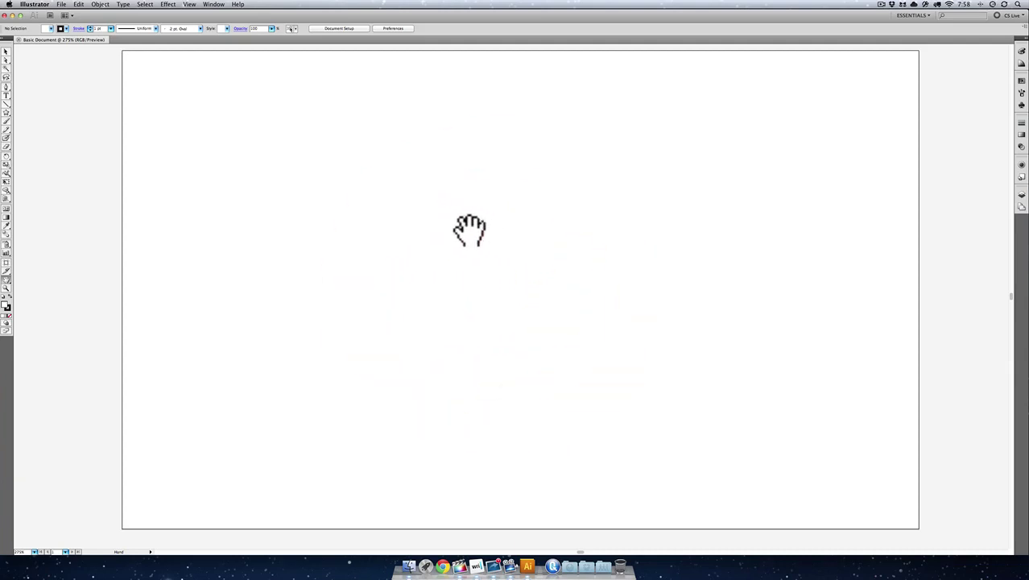
left_click_drag(182, 109, 466, 396)
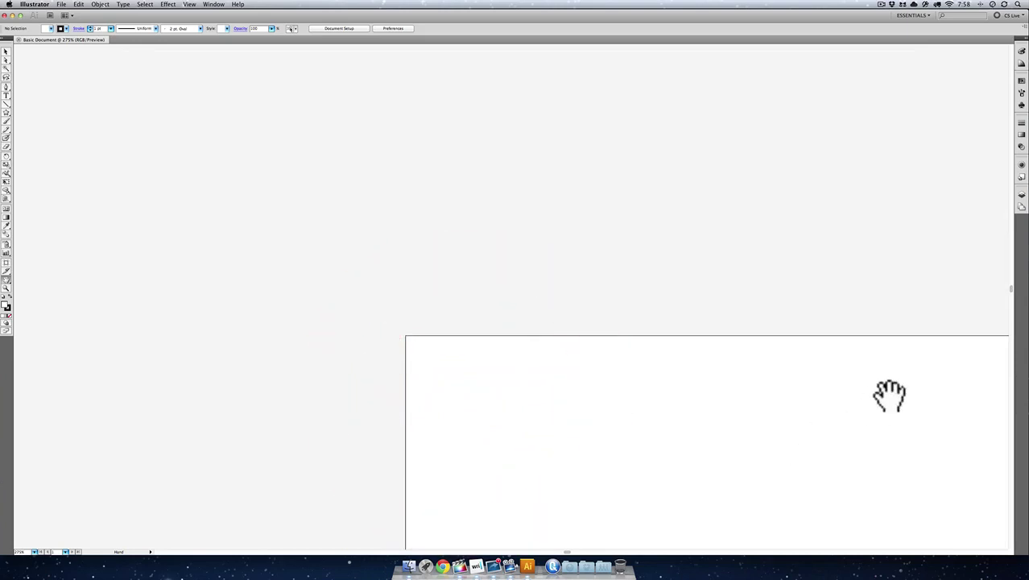
left_click_drag(754, 310, 387, 207)
left_click_drag(569, 198, 485, 175)
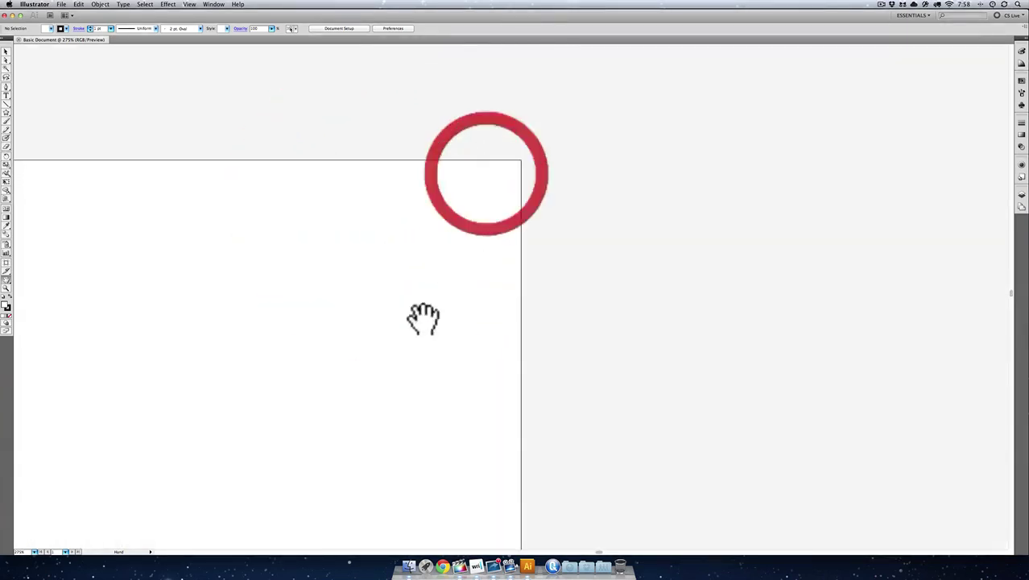
left_click_drag(331, 431, 650, 168)
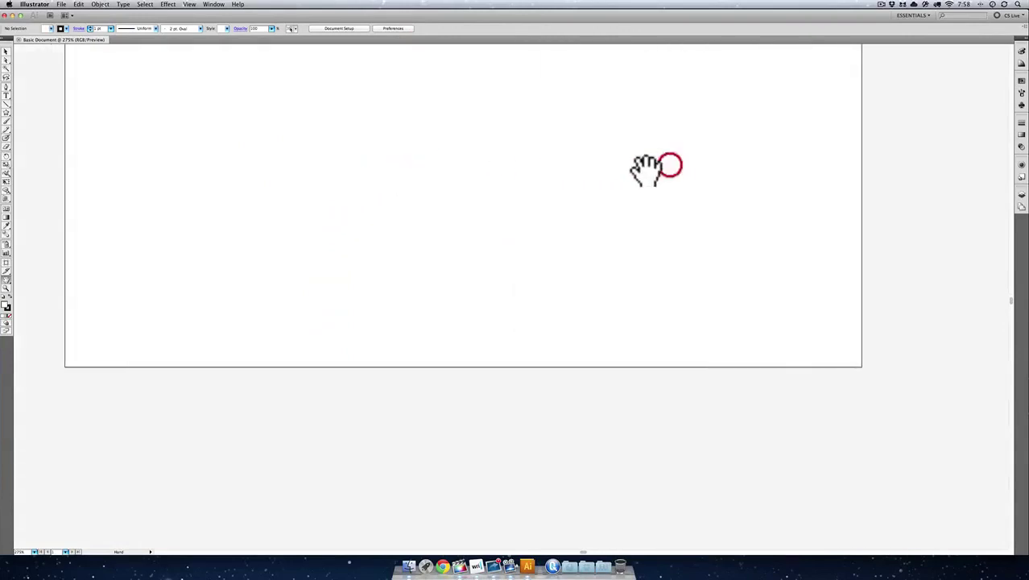
left_click_drag(485, 178, 506, 334)
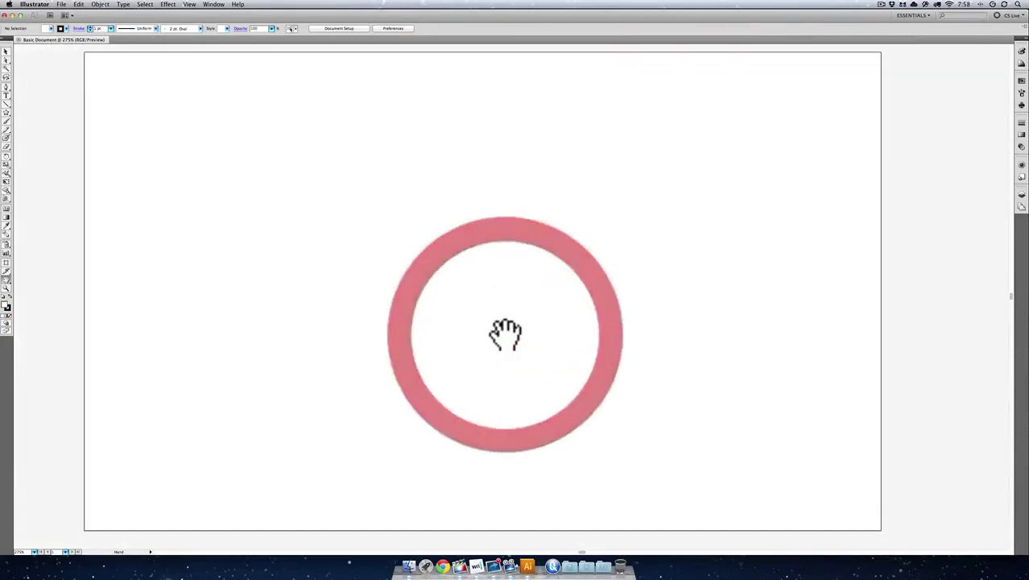
- Switch back to the Selection Tool
left_click(7, 53)
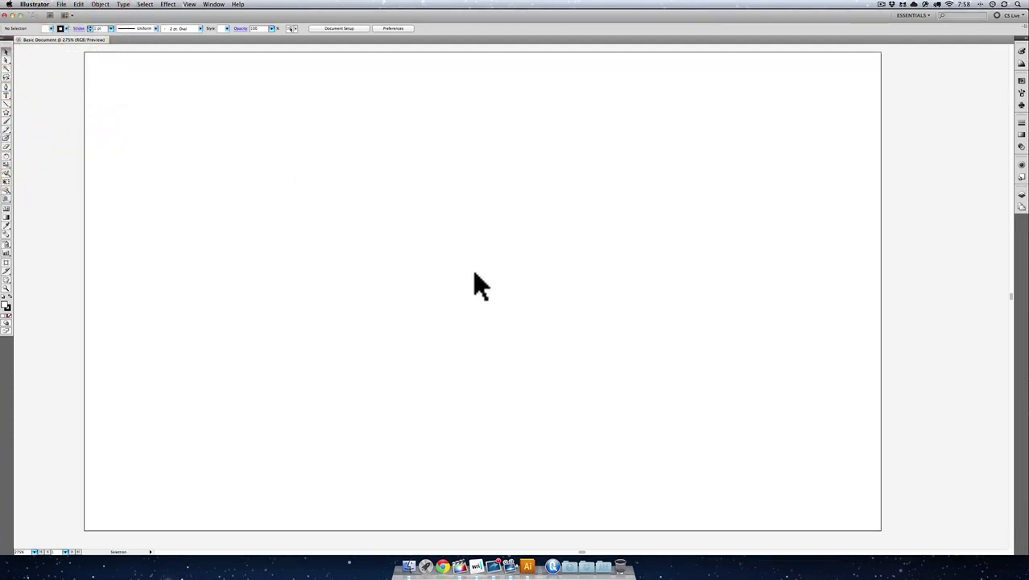
left_click(314, 151)
left_click(871, 63)
left_click(496, 259)
- Box-select empty artboard areas, then hold Space and pan slightly left and up
left_click_drag(100, 492, 183, 481)
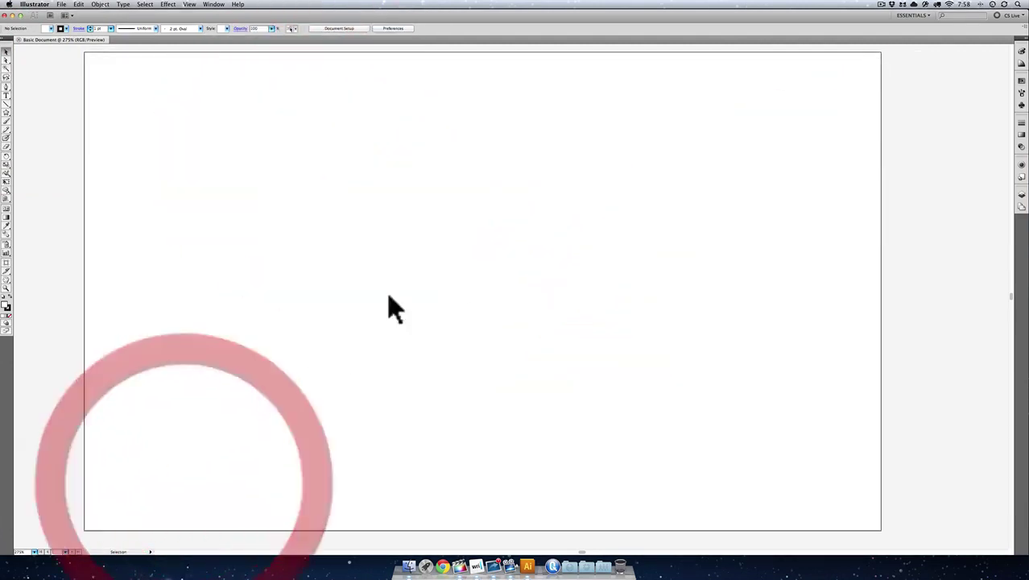
left_click_drag(346, 154, 593, 334)
left_click(525, 256)
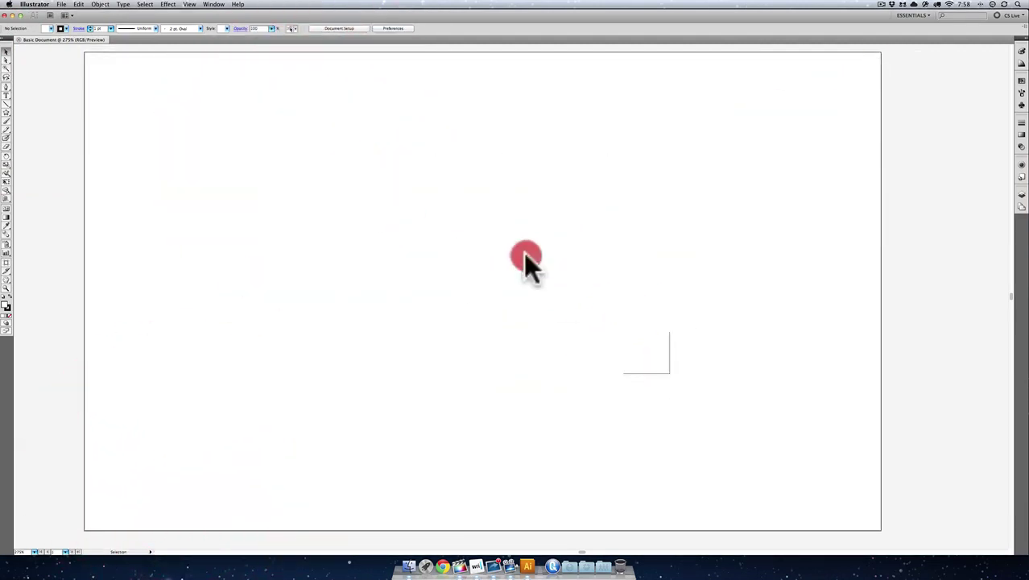
left_click_drag(523, 253, 246, 117)
left_click_drag(621, 357, 393, 165)
left_click(297, 149)
left_click_drag(724, 402, 624, 344)
key("space")
left_click_drag(510, 243, 417, 299)
- Pan the artboard left, then right and up with Hand (H), returning to Selection (V)
key("v")
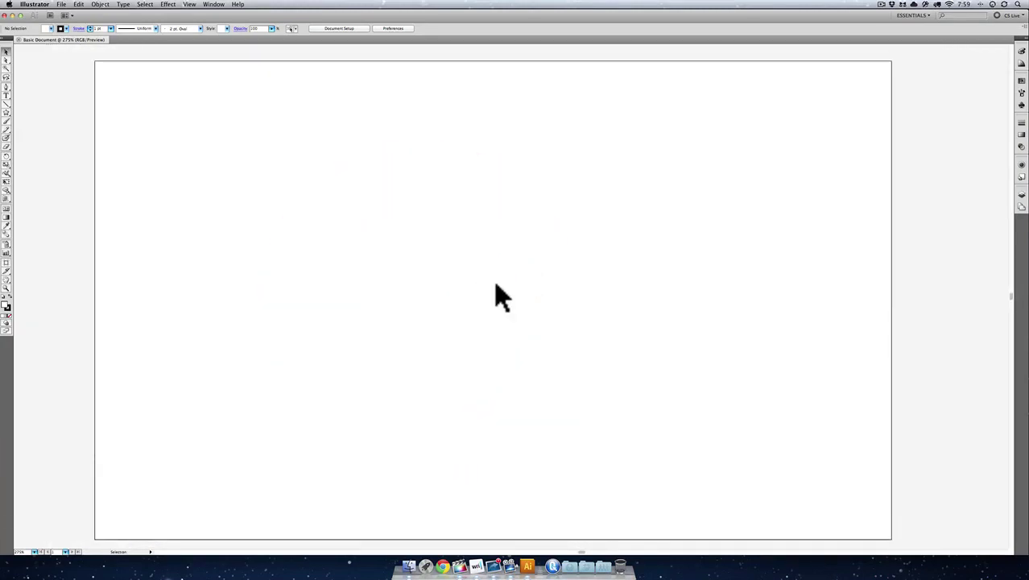
key("h")
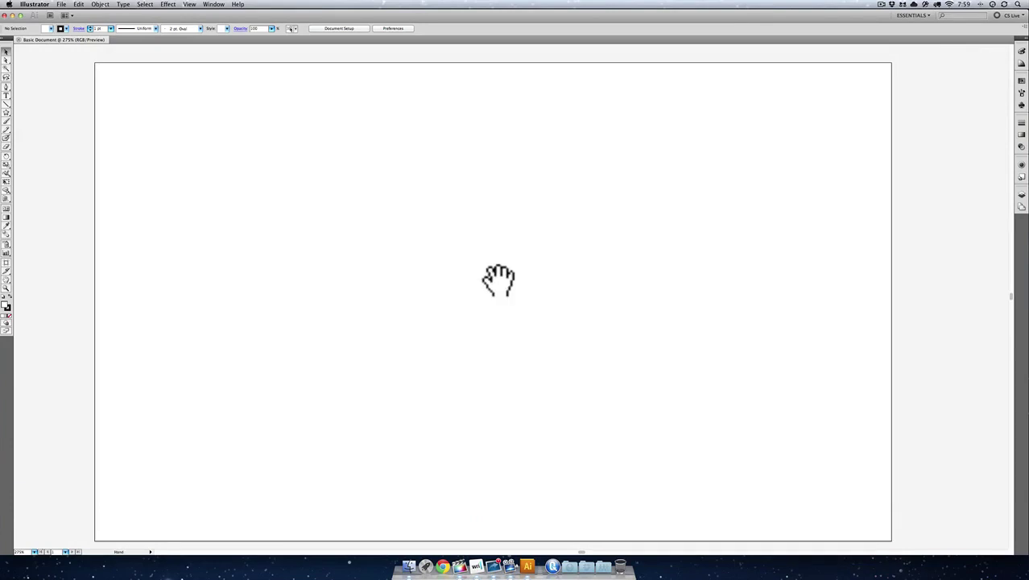
left_click_drag(498, 278, 315, 420)
left_click_drag(676, 216, 695, 229)
key("v")
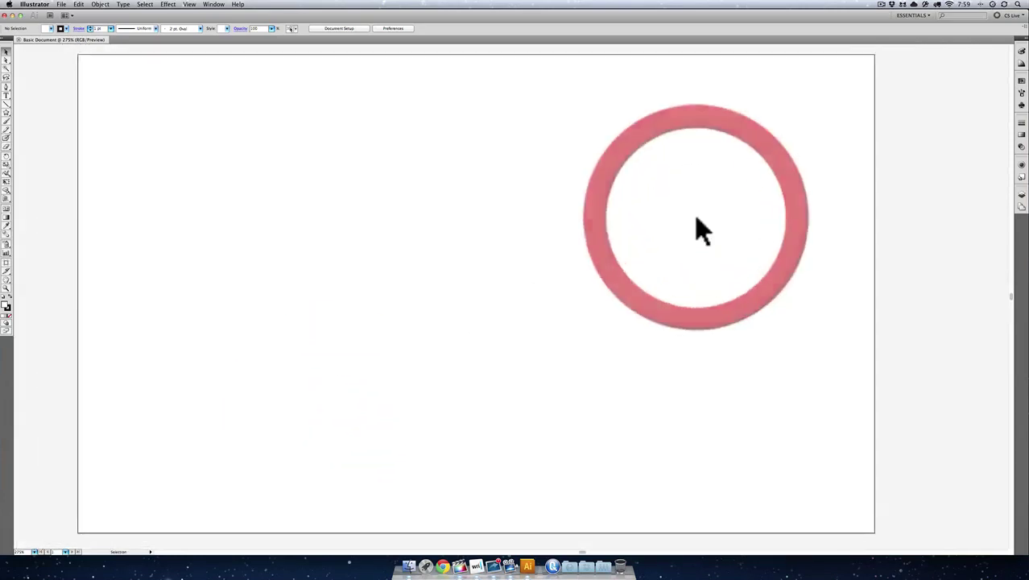
- Marquee-zoom into the artboard with the Zoom tool, then zoom back out to 300% with the artboard centred
left_click(5, 289)
left_click_drag(404, 309, 204, 462)
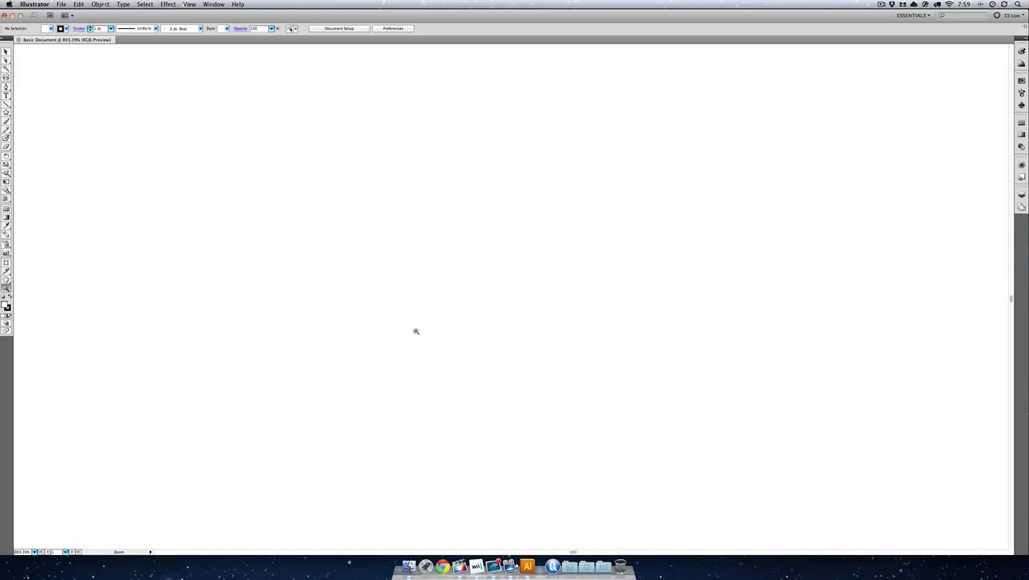
key("super+minus")
key("super+minus")
key("super+minus")
left_click_drag(647, 191, 461, 310)
key("super+minus")
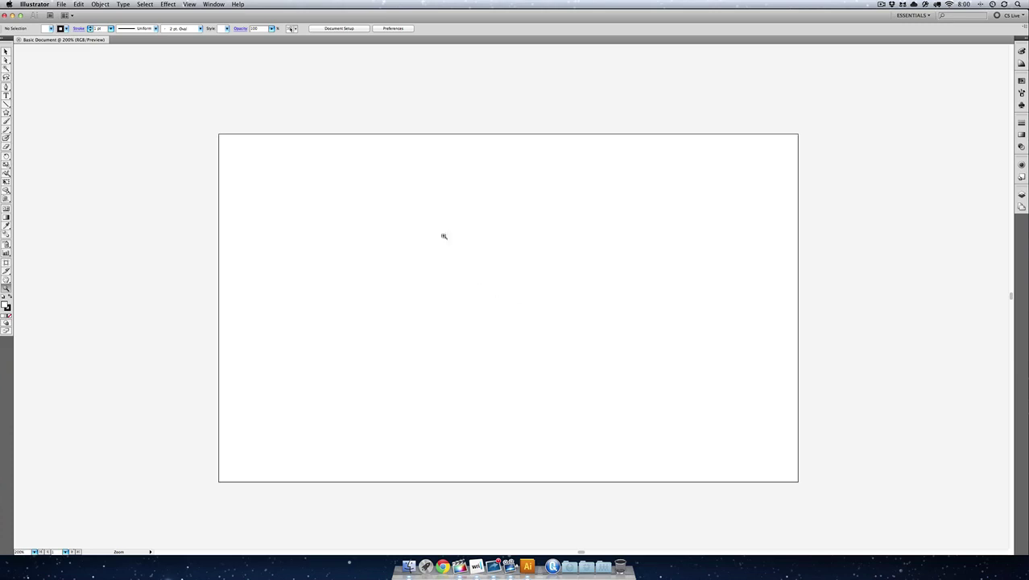
- Zoom in on the artboard's top-left corner through 300% and 400% up to 1200%
left_click(219, 137)
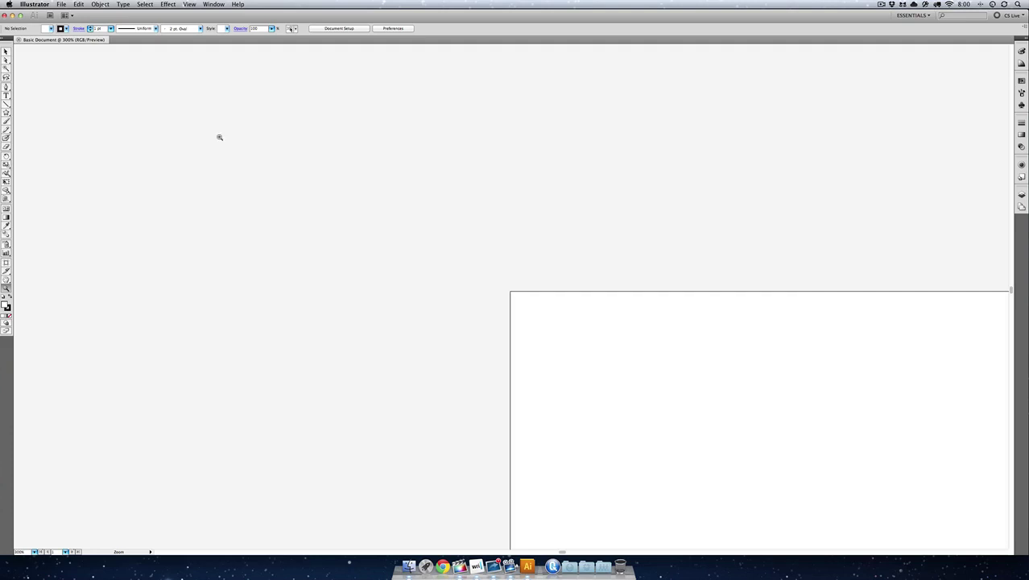
left_click(512, 293)
left_click(510, 298)
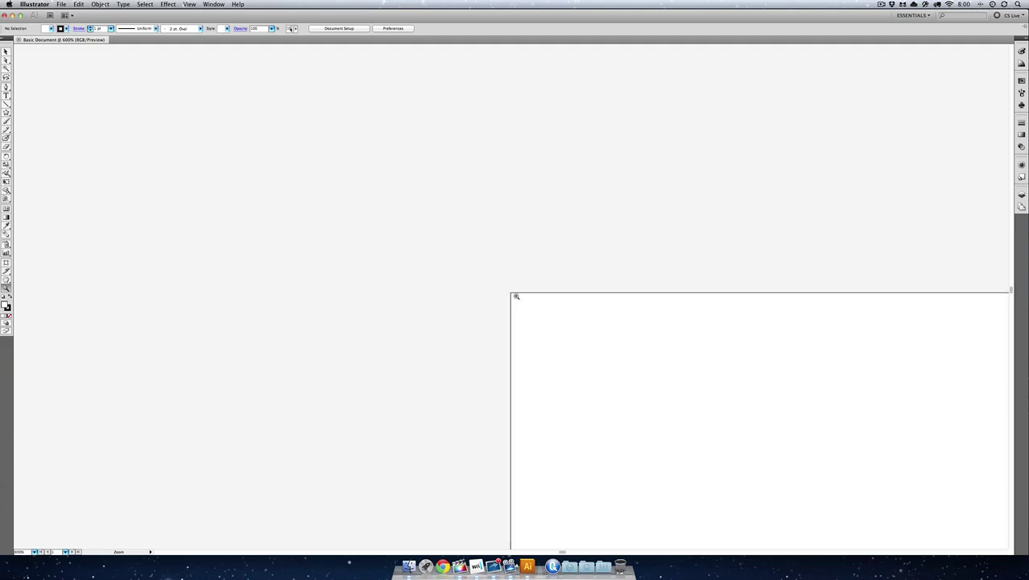
left_click(515, 296)
left_click(633, 384)
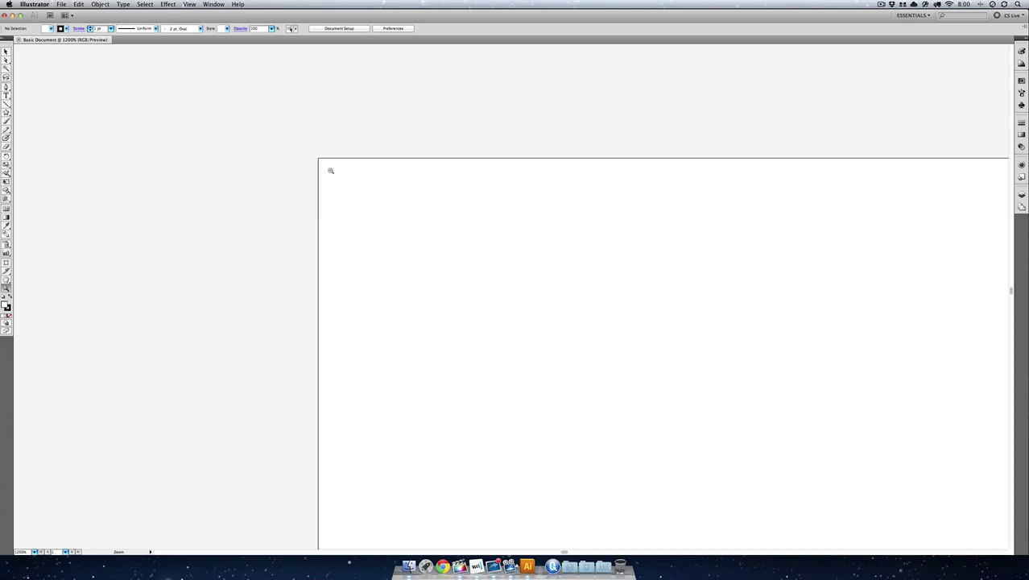
- Zoom out step by step from 1200% to 100%, showing the whole artboard
left_click(330, 170, "alt")
left_click(329, 167, "alt")
left_click(723, 408, "alt")
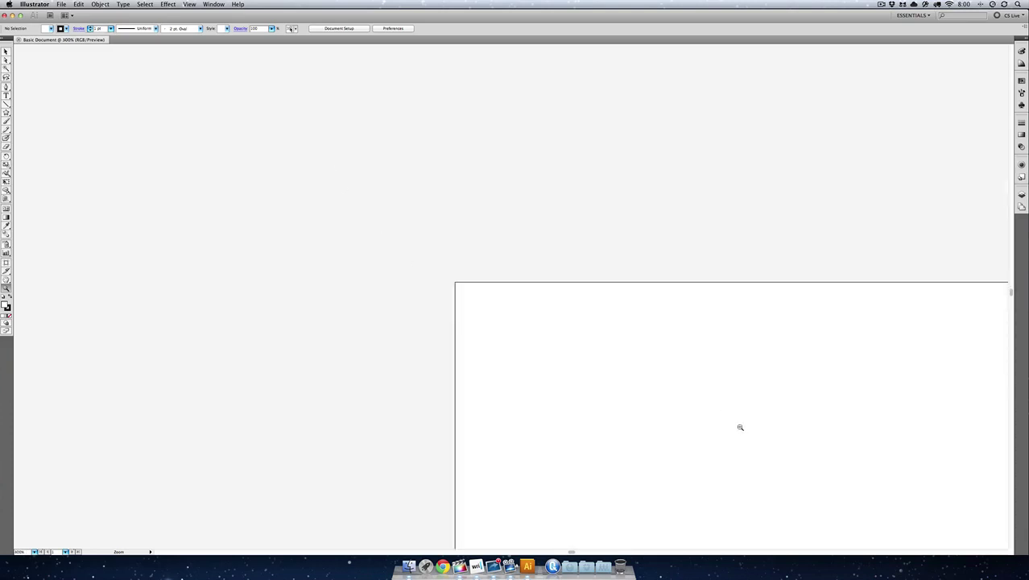
left_click(740, 427, "alt")
left_click(721, 413, "alt")
left_click(556, 308, "alt")
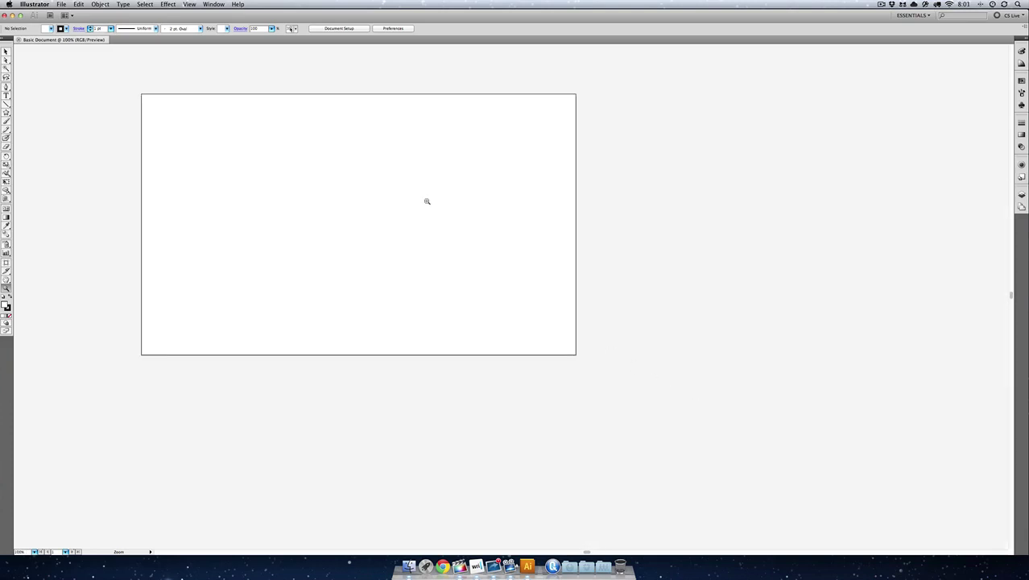
- Keep zooming out to 6.25% to reveal the entire canvas, then marquee-zoom to fit the artboard at 113.59%
left_click(427, 202, "alt")
left_click(488, 292, "alt")
left_click(493, 297, "alt")
left_click(527, 317, "alt")
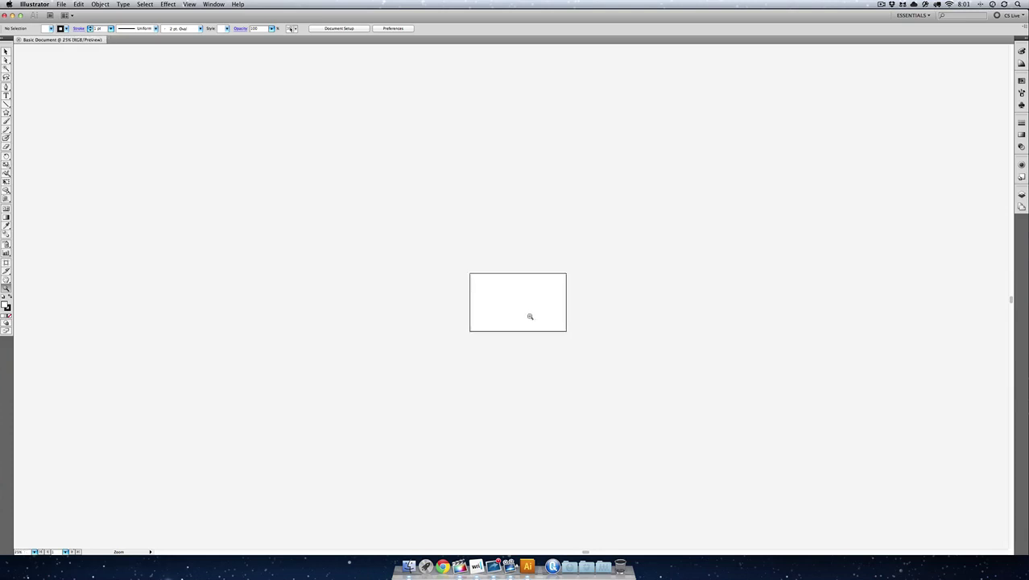
left_click(524, 301, "alt")
left_click(503, 285, "alt")
left_click(501, 287, "alt")
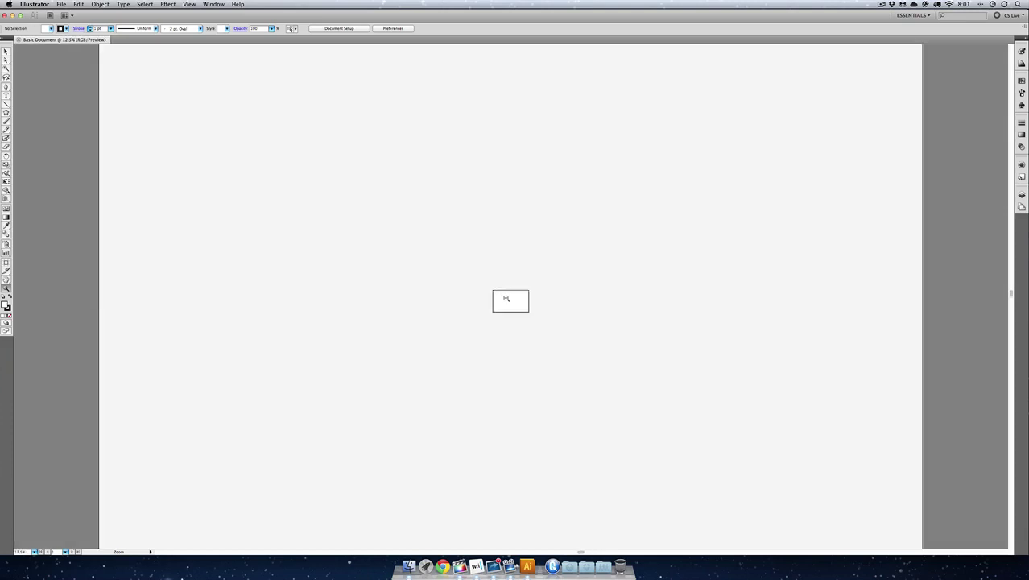
left_click(507, 297, "alt")
left_click(508, 297, "alt")
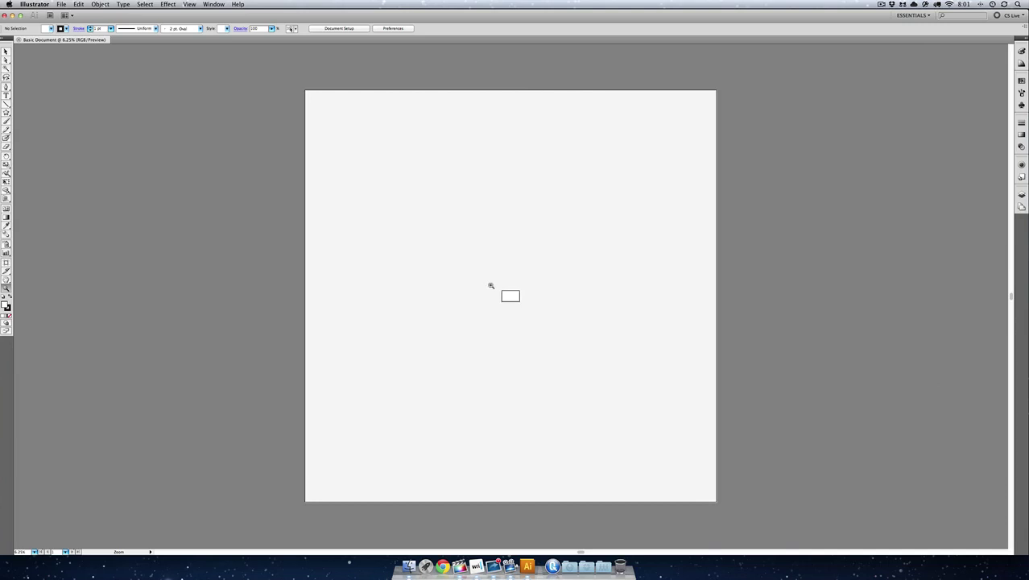
left_click_drag(494, 284, 530, 311)
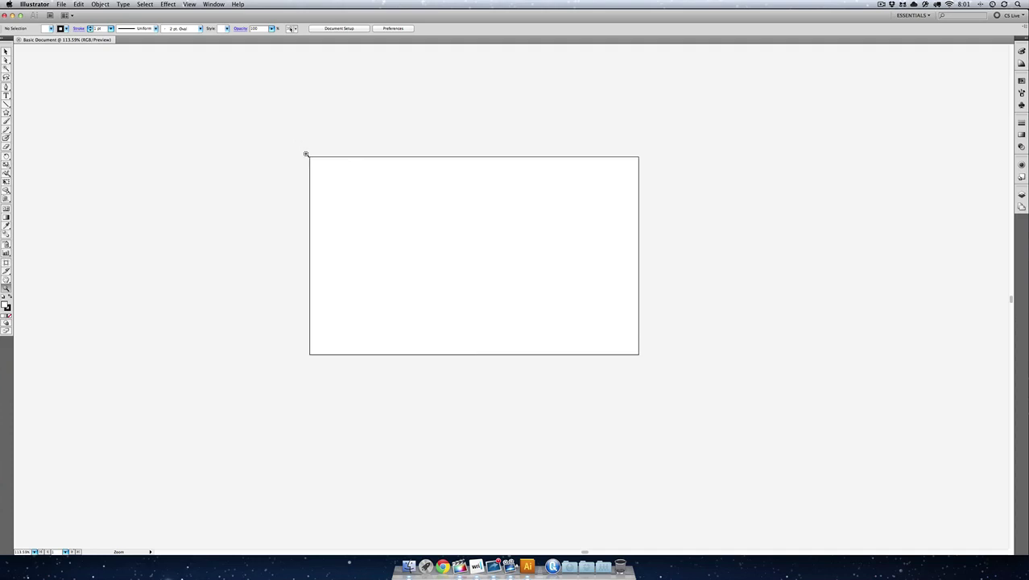
- Zoom in through 150% and 200% to 300%, then back out to 100%
left_click(334, 178)
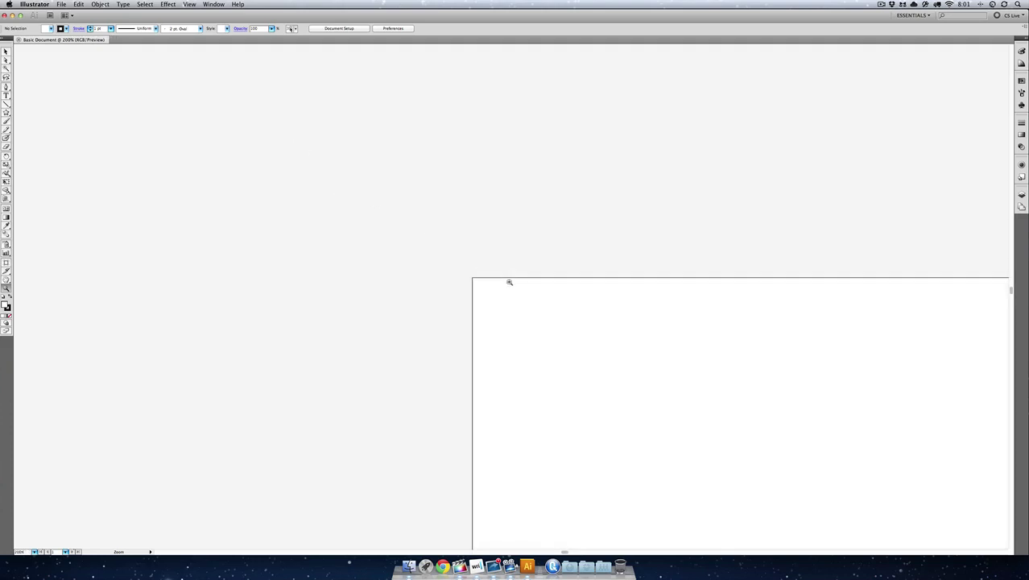
left_click(514, 304)
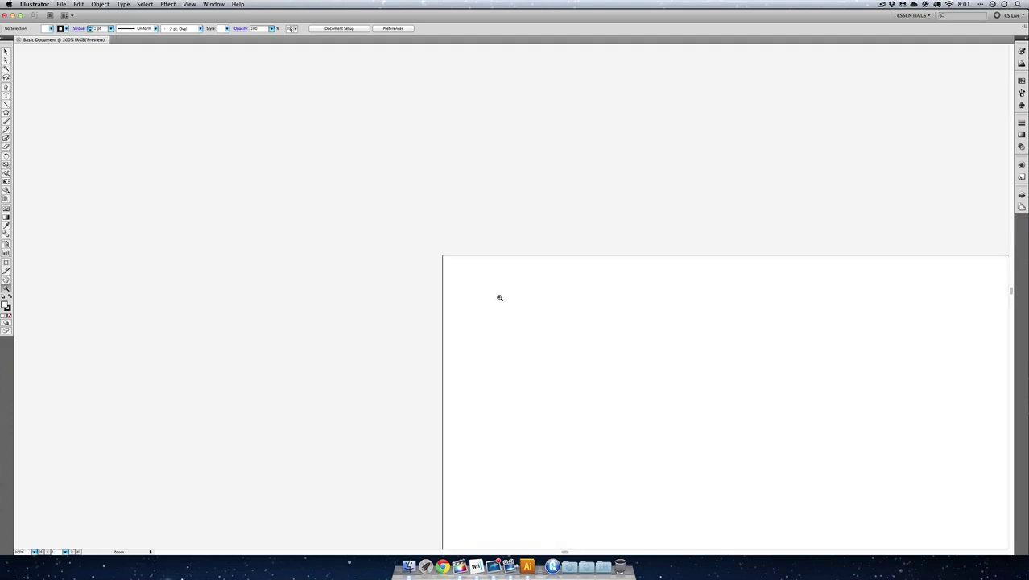
left_click(541, 356)
left_click(542, 355, "alt")
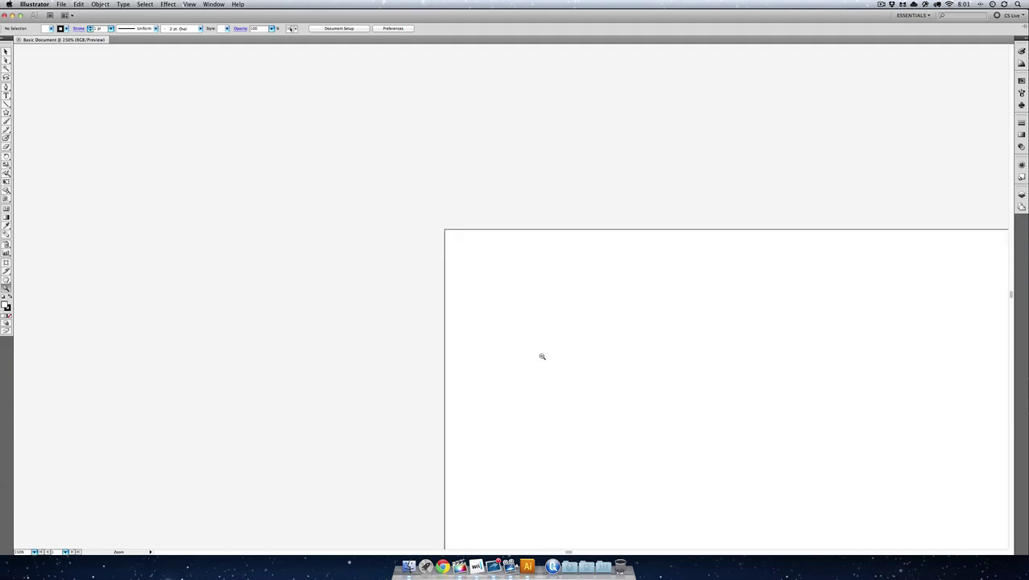
left_click(542, 355, "alt")
left_click(542, 355, "alt")
- Zoom out below 100%, then back in to 150% with the artboard centred
left_click(583, 271, "alt")
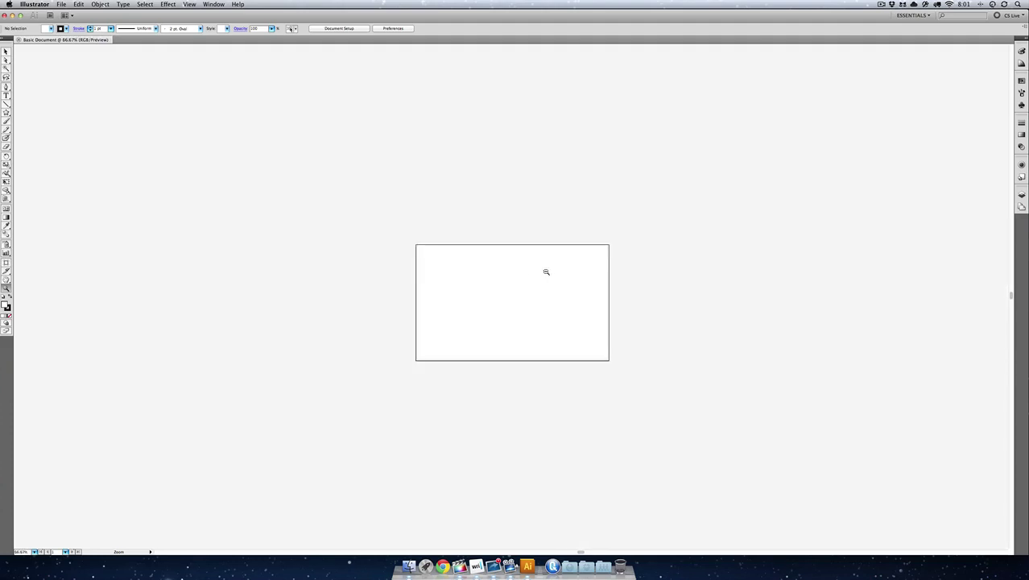
left_click(522, 280)
left_click(502, 311, "alt")
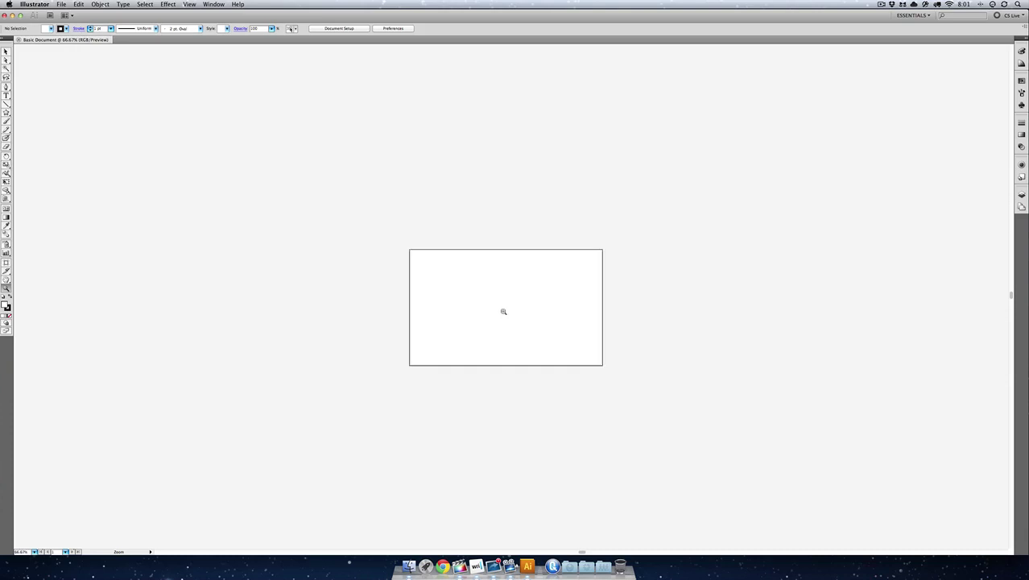
left_click(510, 306)
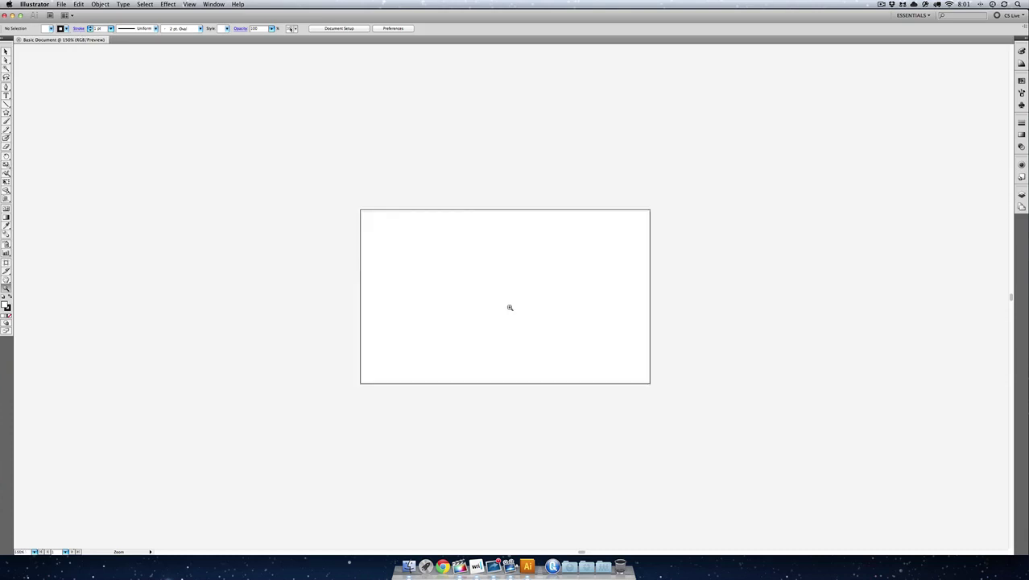
left_click(509, 307)
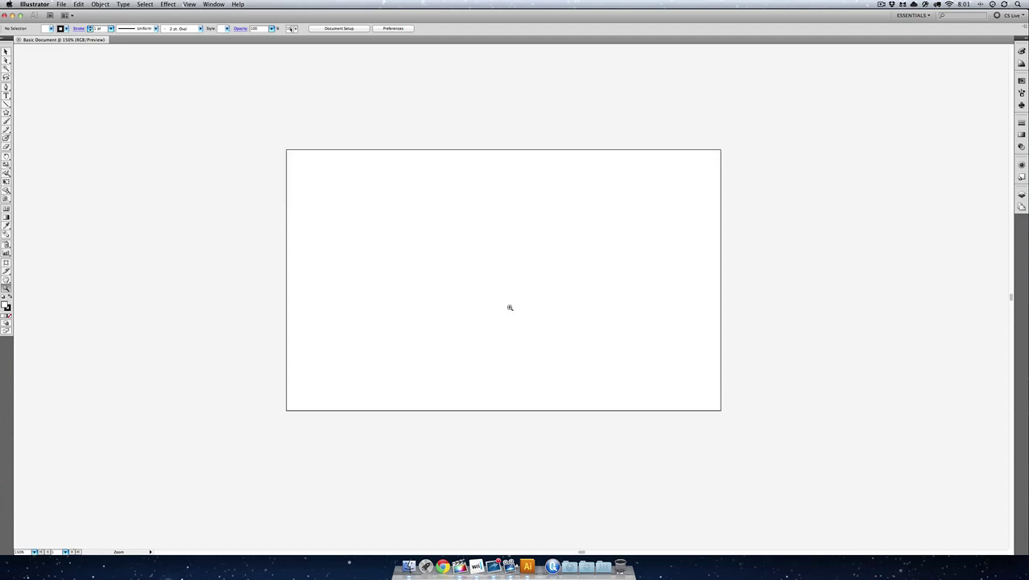
scroll(542, 238, "up", 2)
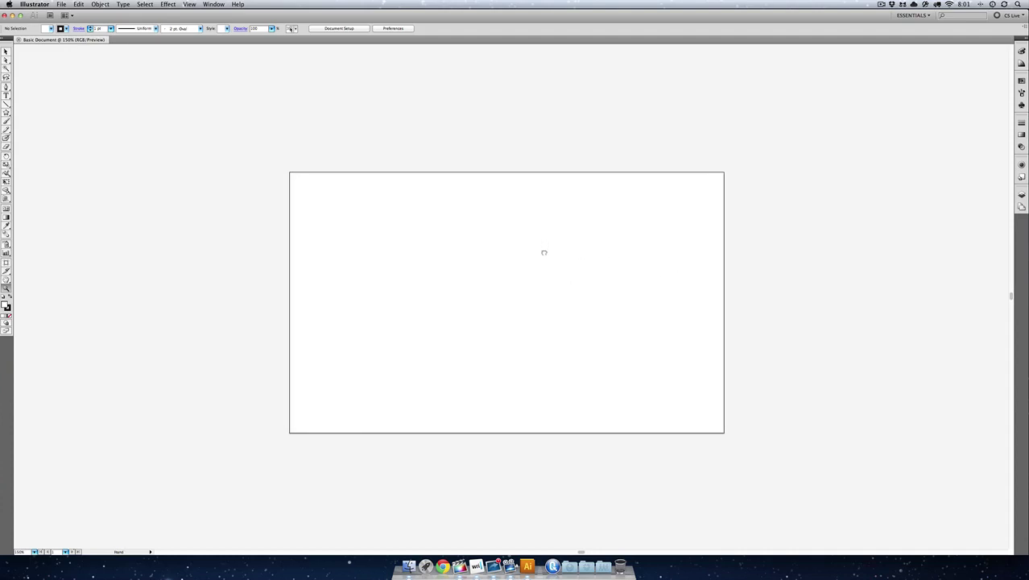